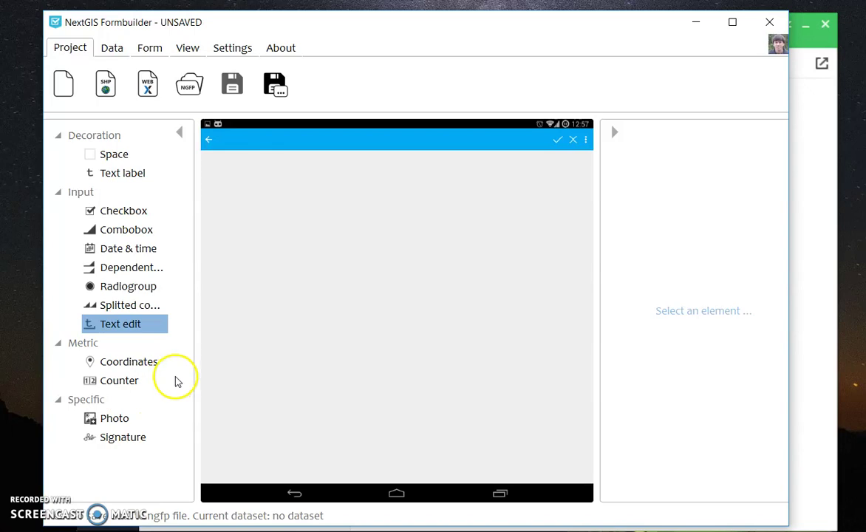
# Step: Dismiss the unsaved-project warning and open the tiger-en-copy.ngfp project
pyautogui.click(188, 85)
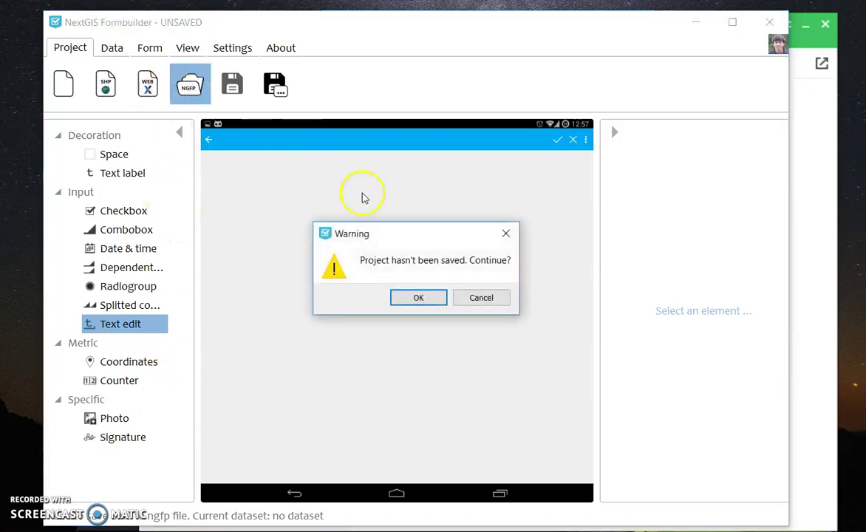
pyautogui.click(408, 294)
pyautogui.doubleClick(270, 174)
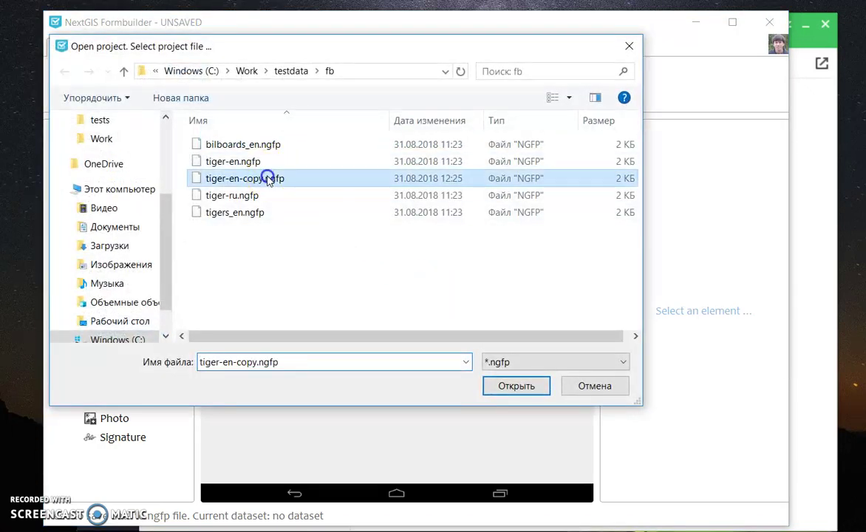
# Step: Select the 'Enter route number' text field and try placing a counter beside it
pyautogui.click(315, 166)
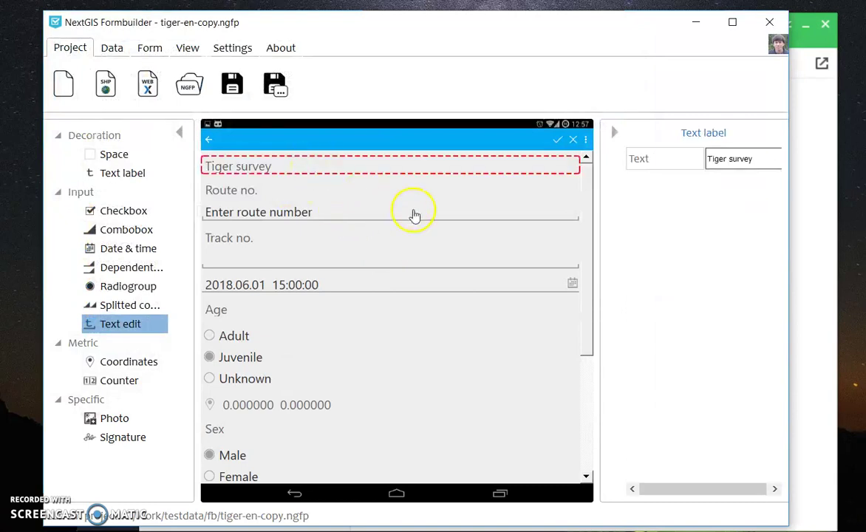
pyautogui.click(399, 222)
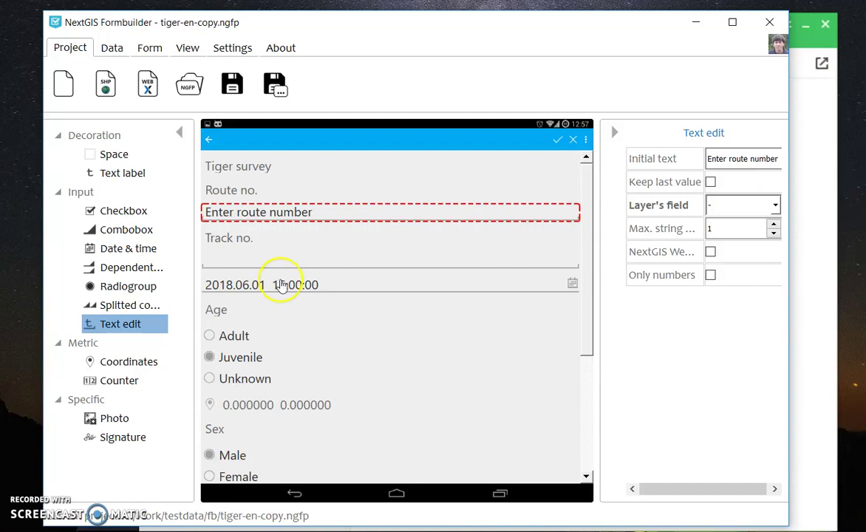
pyautogui.click(130, 383)
pyautogui.moveTo(130, 385); pyautogui.dragTo(311, 223)
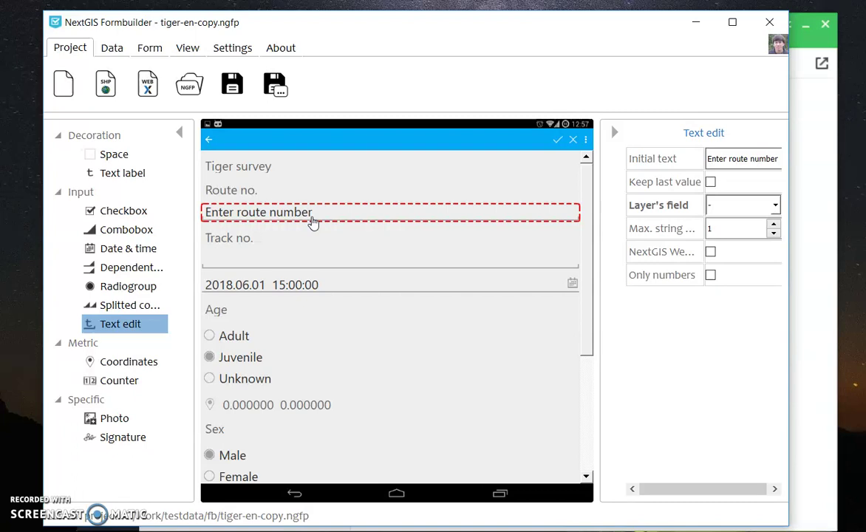
# Step: Delete the route-number text field and place a Counter between Route no. and Track no
pyautogui.press('Delete')
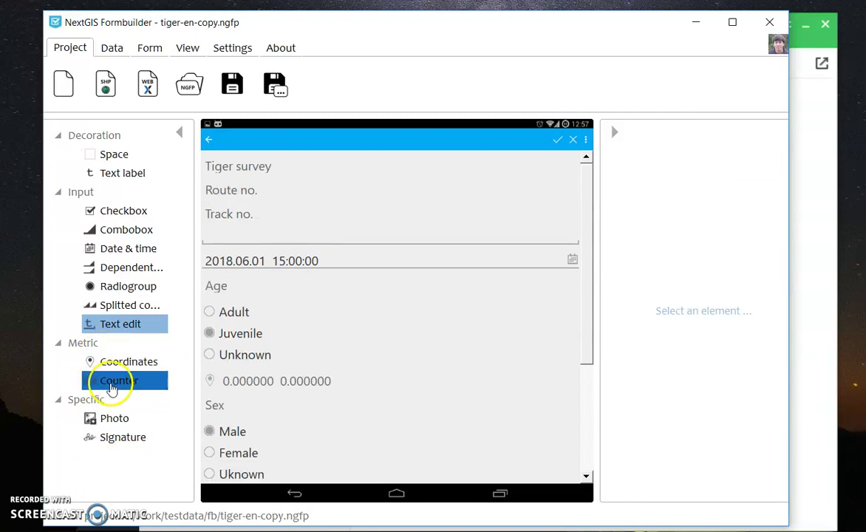
pyautogui.moveTo(88, 376); pyautogui.dragTo(309, 168)
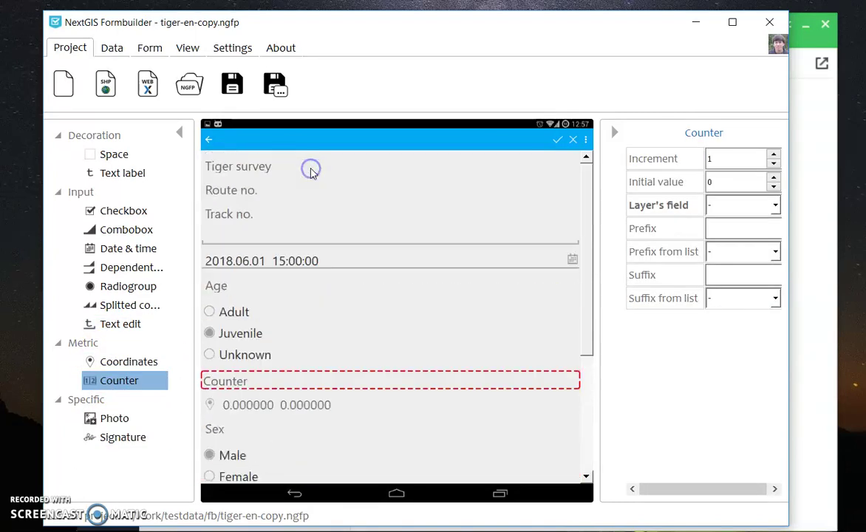
pyautogui.moveTo(295, 378); pyautogui.dragTo(321, 217)
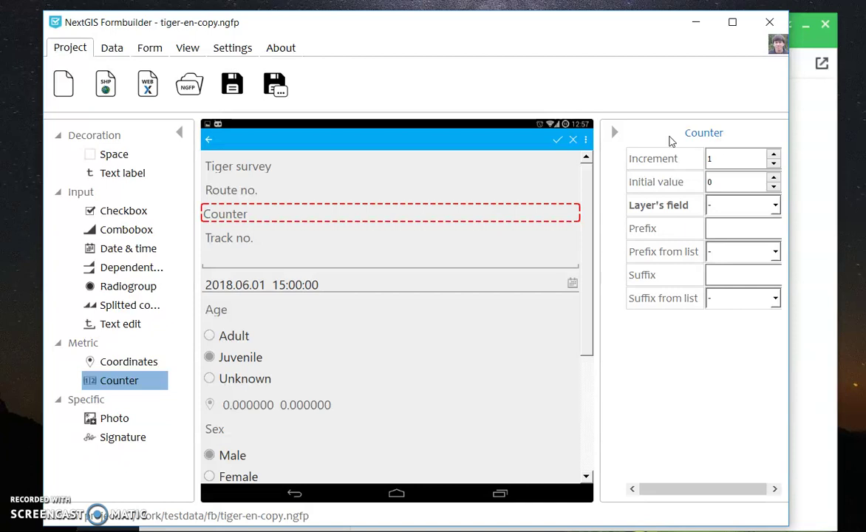
# Step: Set the counter's initial value to 1 and store its value in the route_id field
pyautogui.click(678, 159)
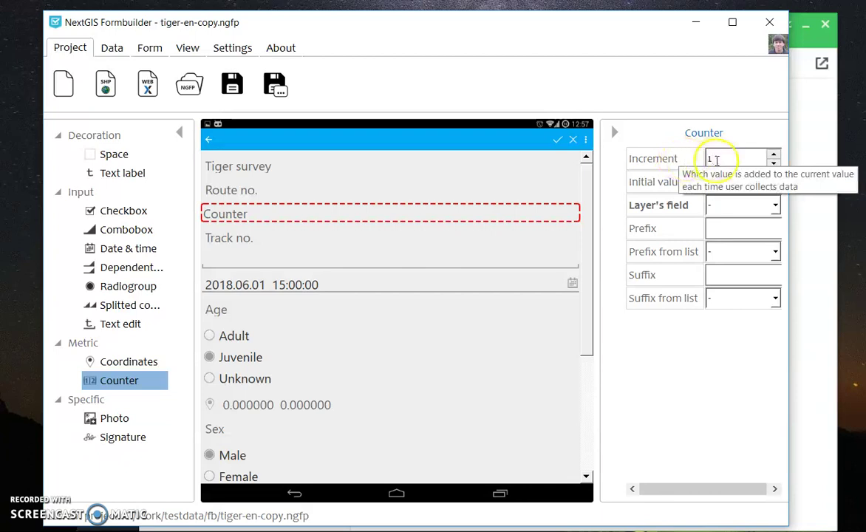
pyautogui.click(772, 178)
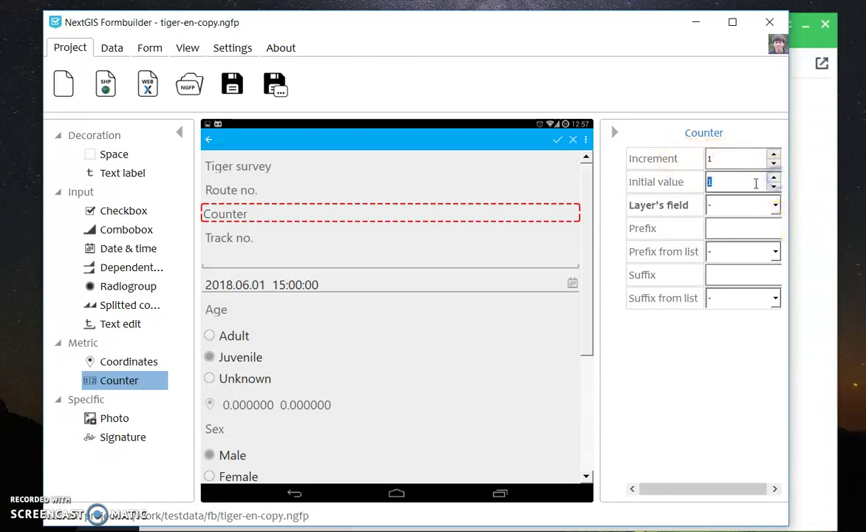
pyautogui.moveTo(769, 204); pyautogui.dragTo(757, 297)
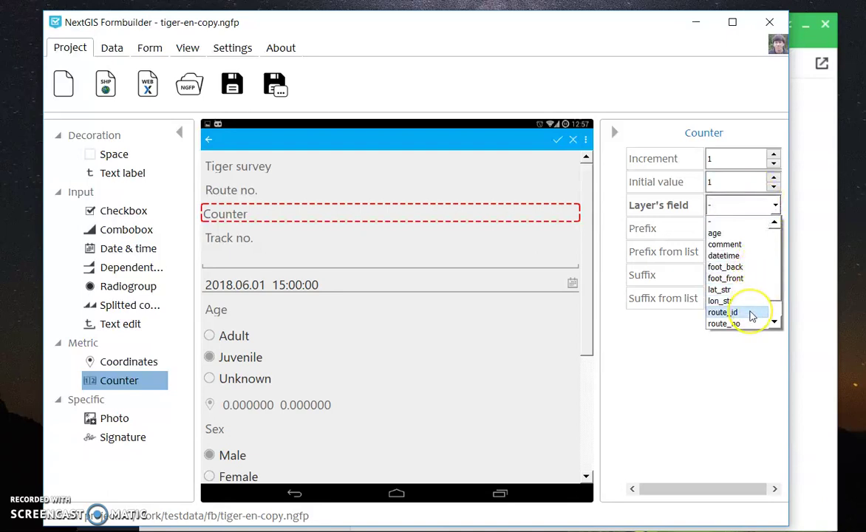
pyautogui.click(751, 315)
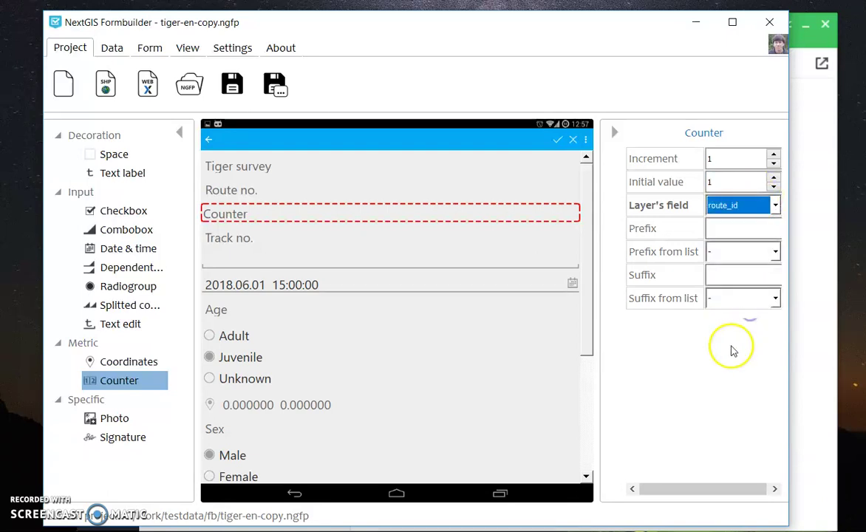
# Step: Give the counter the suffix RT
pyautogui.click(727, 231)
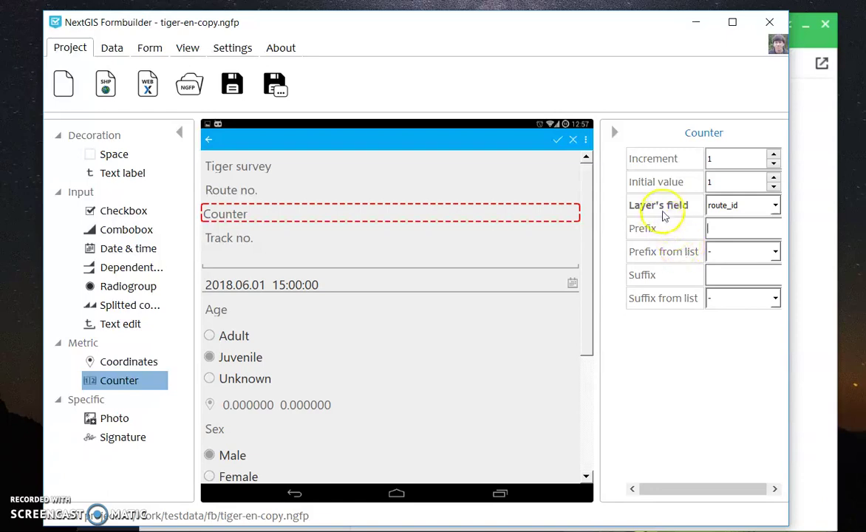
pyautogui.moveTo(677, 214)
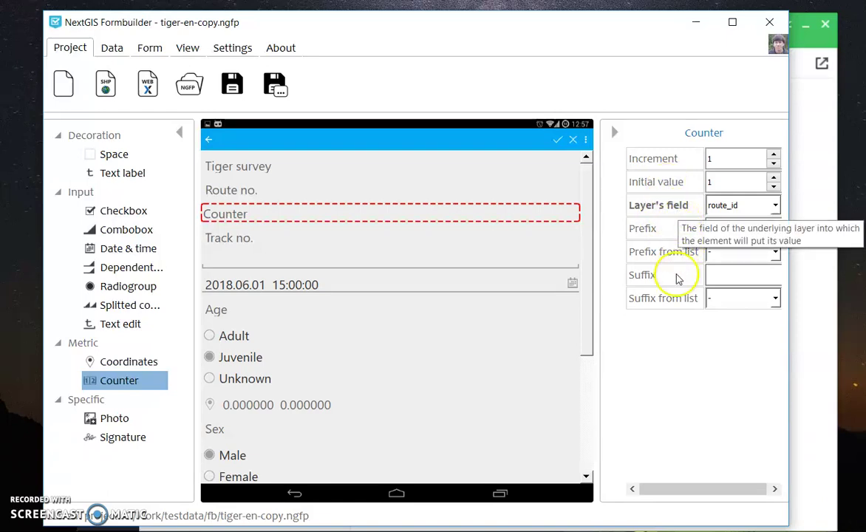
pyautogui.click(743, 274)
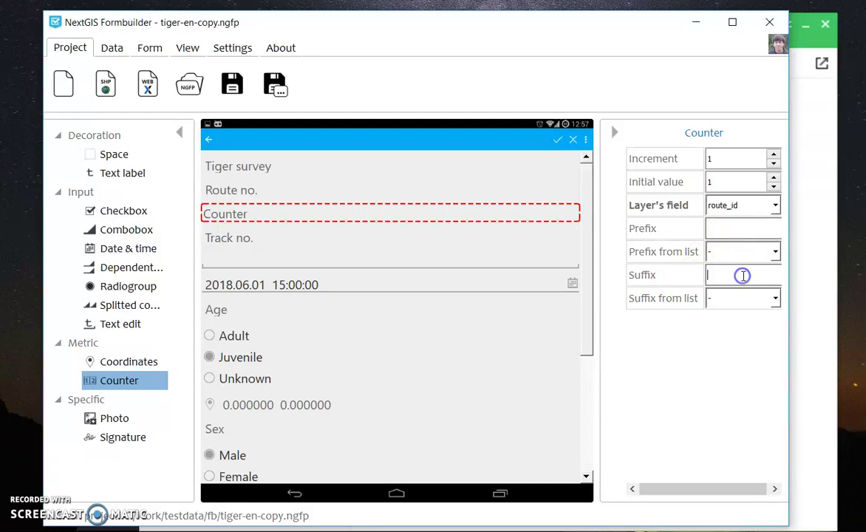
pyautogui.write('RT')
pyautogui.click(714, 254)
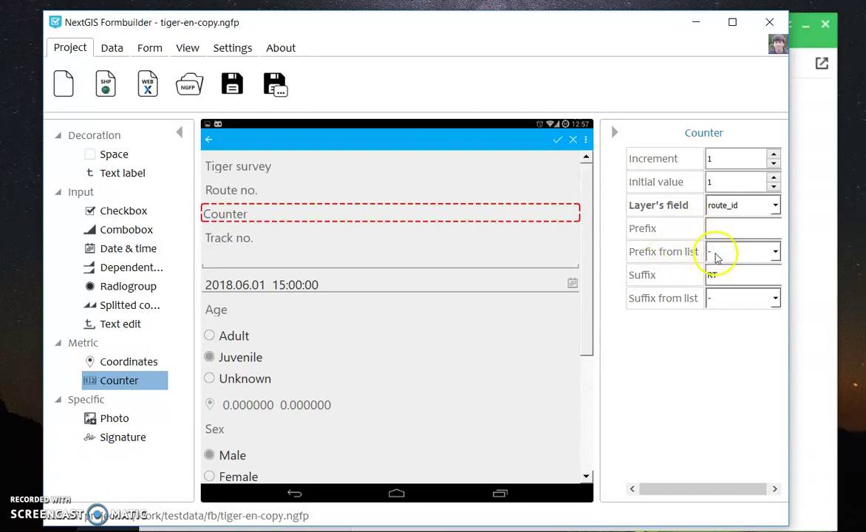
pyautogui.click(113, 49)
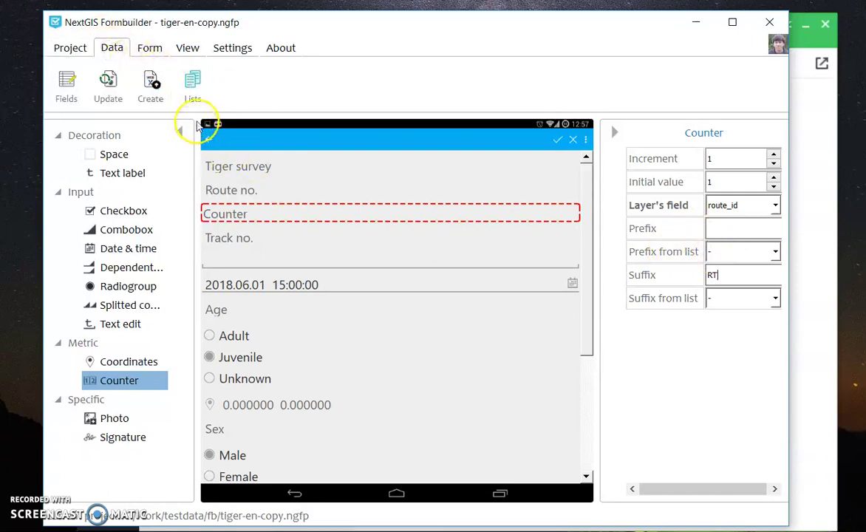
pyautogui.click(194, 97)
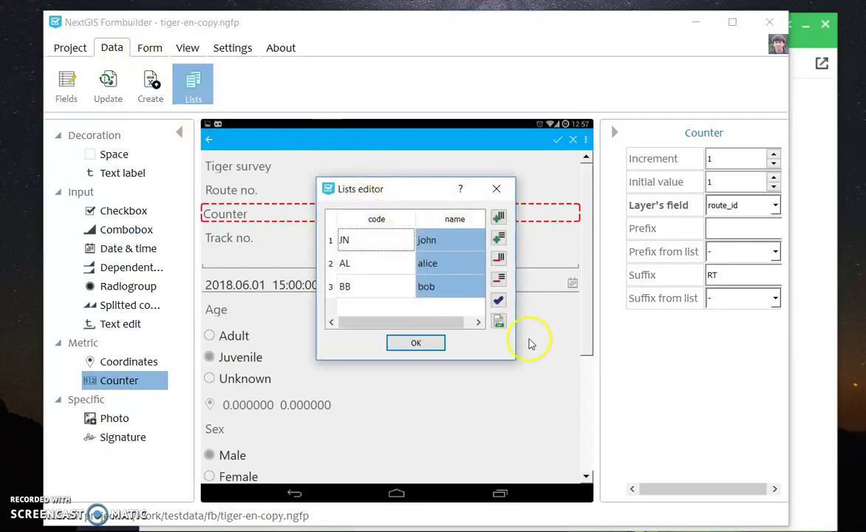
pyautogui.moveTo(536, 376); pyautogui.dragTo(572, 398)
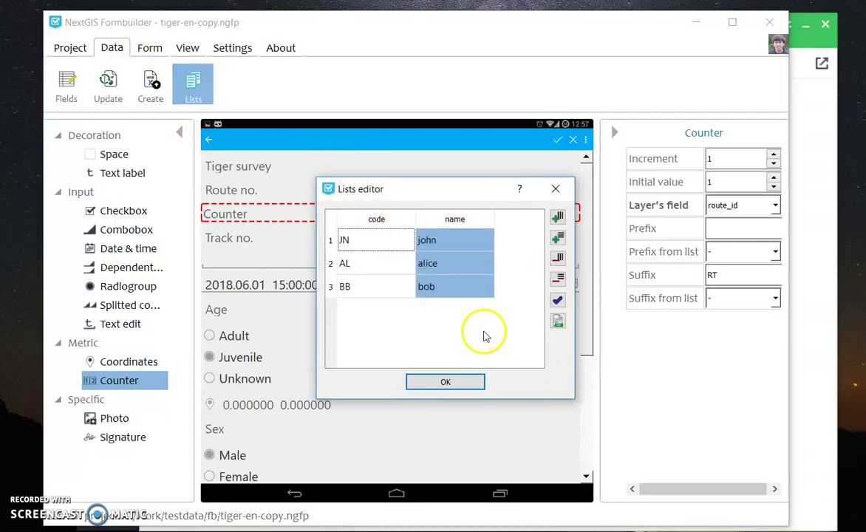
pyautogui.click(557, 320)
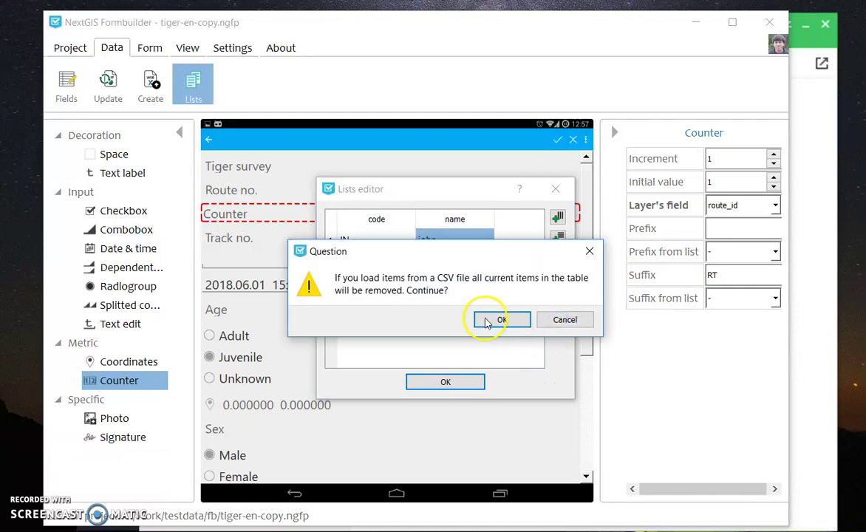
pyautogui.click(560, 320)
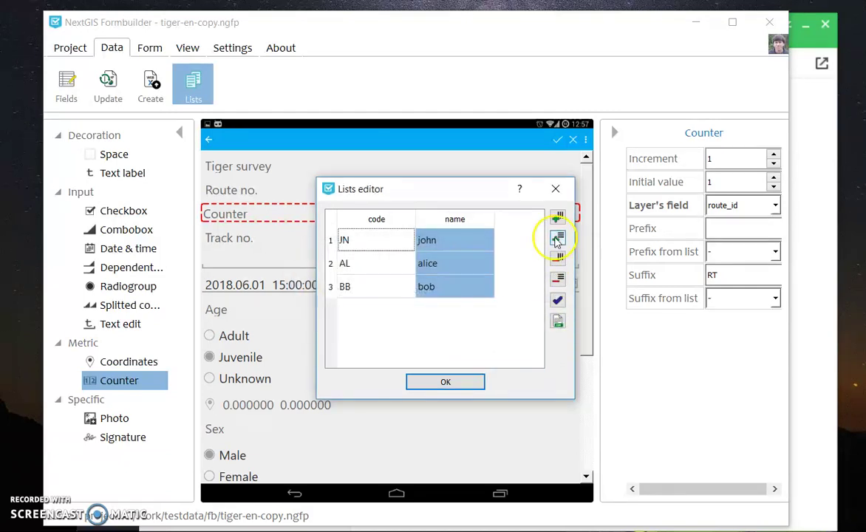
pyautogui.click(374, 246)
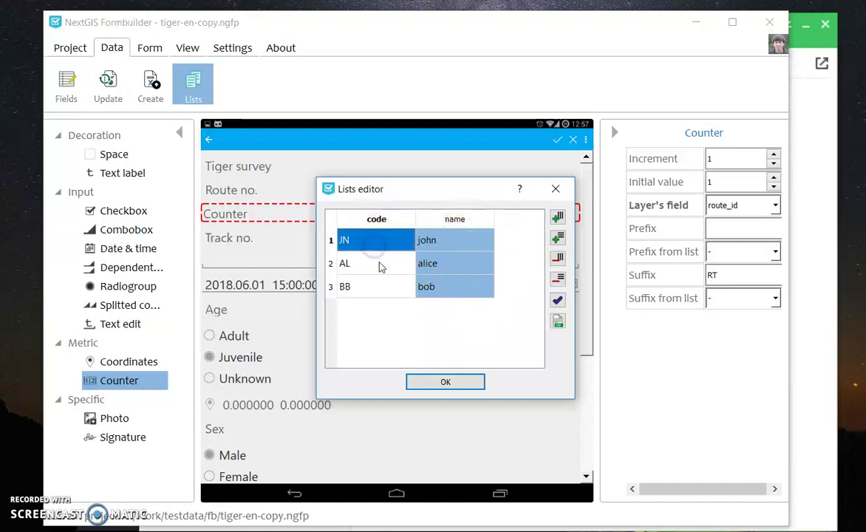
pyautogui.click(377, 263)
pyautogui.click(383, 242)
pyautogui.click(377, 286)
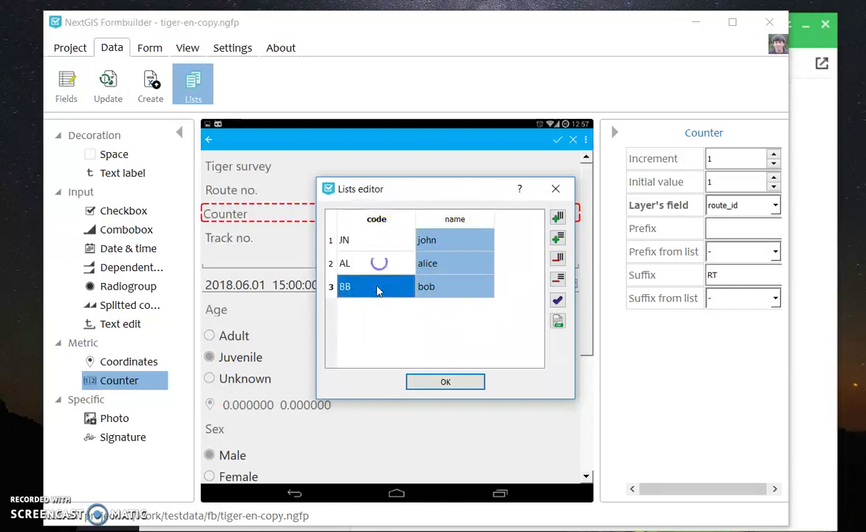
pyautogui.click(368, 242)
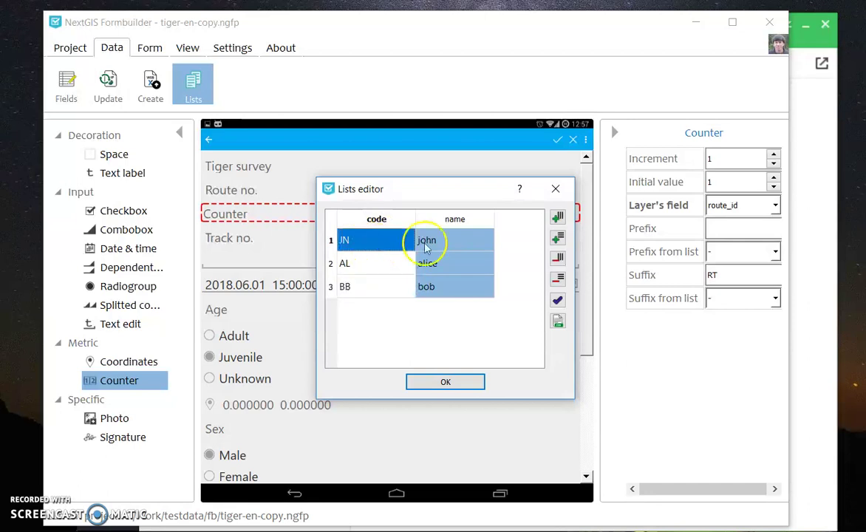
pyautogui.click(455, 237)
pyautogui.click(415, 381)
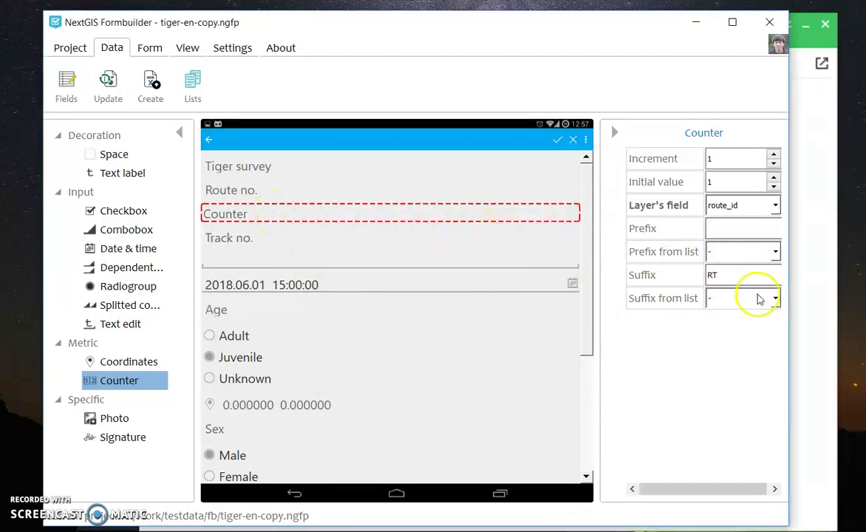
# Step: Take the counter's prefix from the list's code column and save the project
pyautogui.click(773, 252)
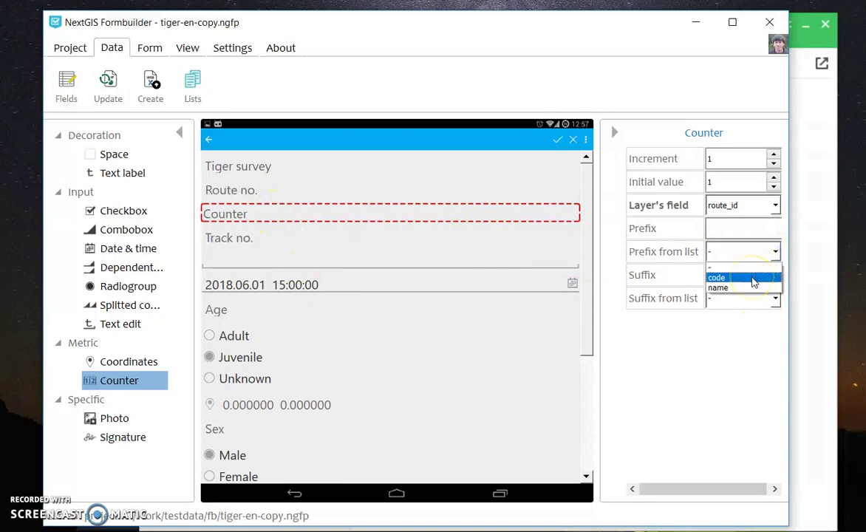
pyautogui.click(753, 277)
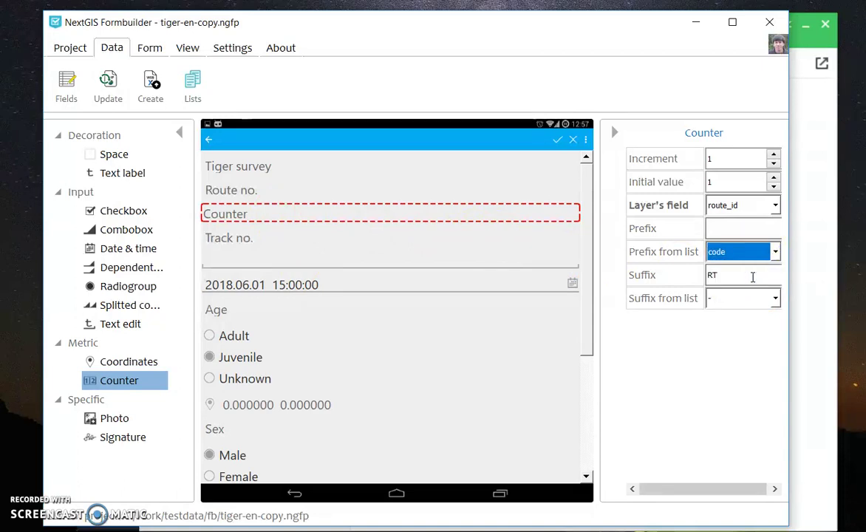
pyautogui.click(56, 56)
pyautogui.click(232, 100)
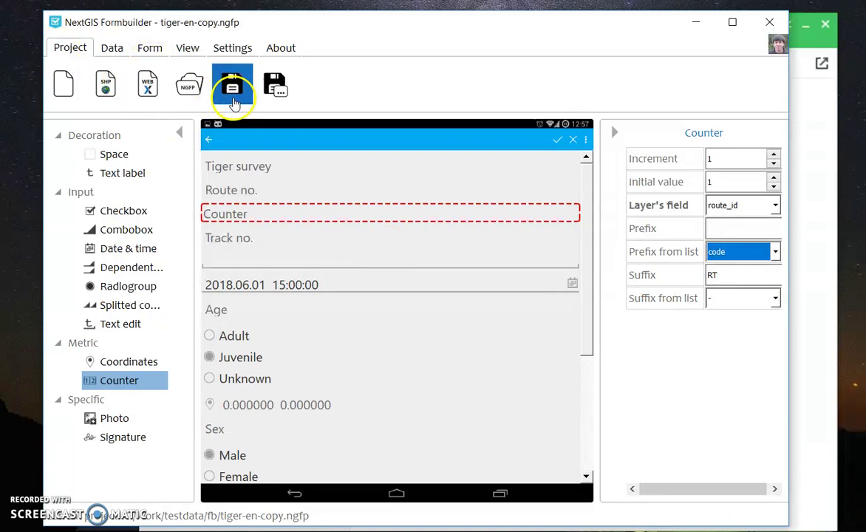
pyautogui.click(452, 299)
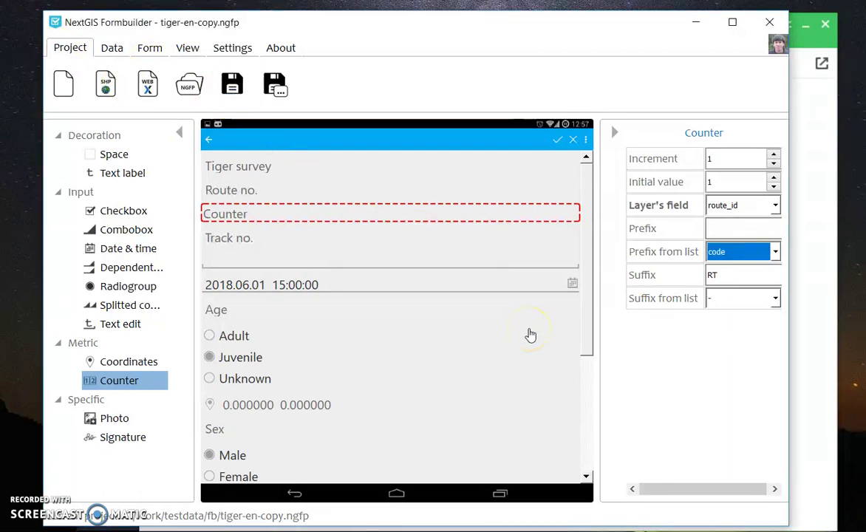
# Step: Bring up AirDroid's mirrored view of the phone running NextGIS Mobile
pyautogui.click(833, 432)
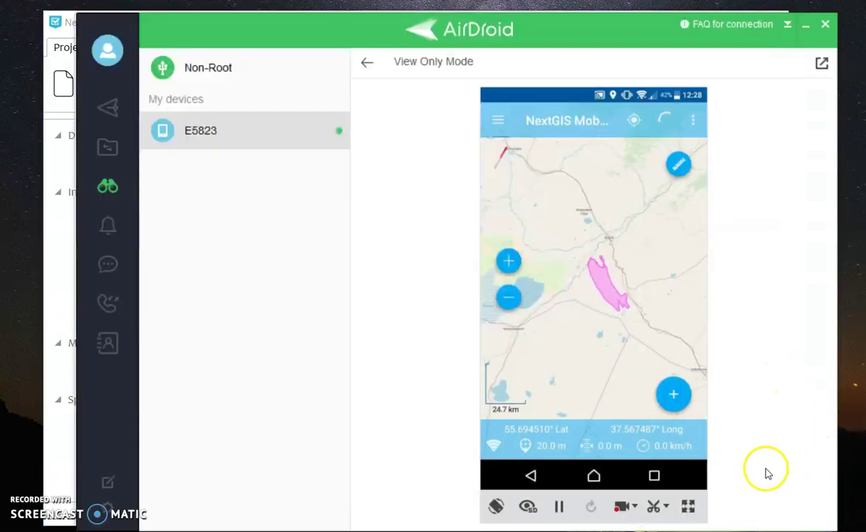